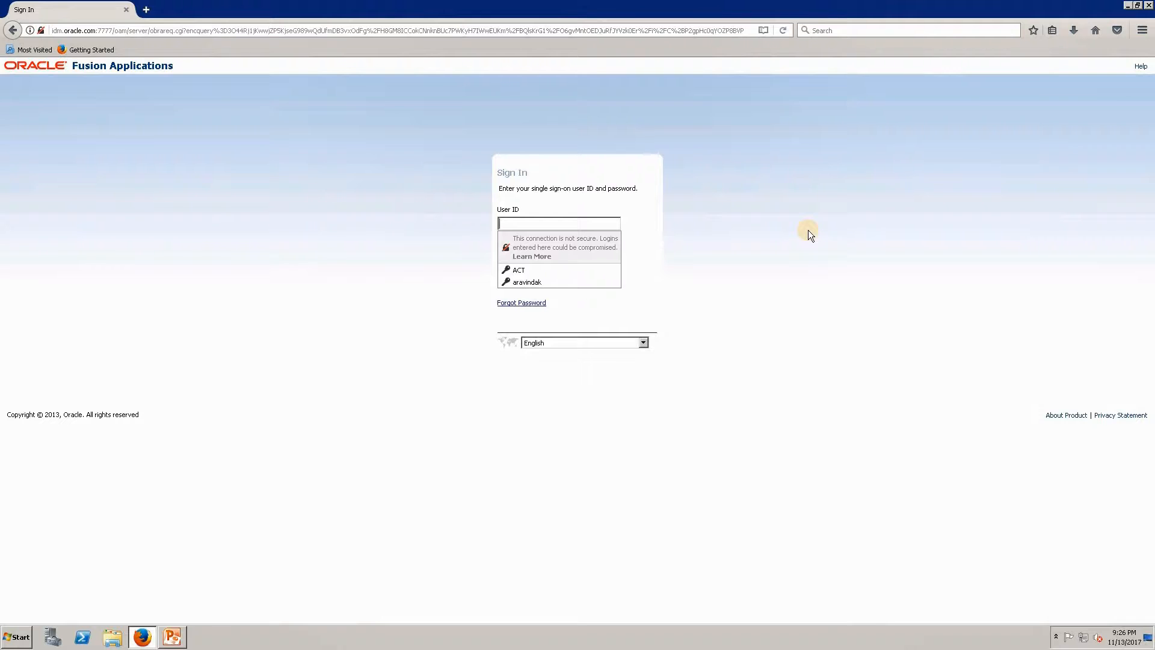
Step: Sign in to Fusion Applications with the single sign-on user ID and account password
{"action": "type", "text": "SCOTT"}
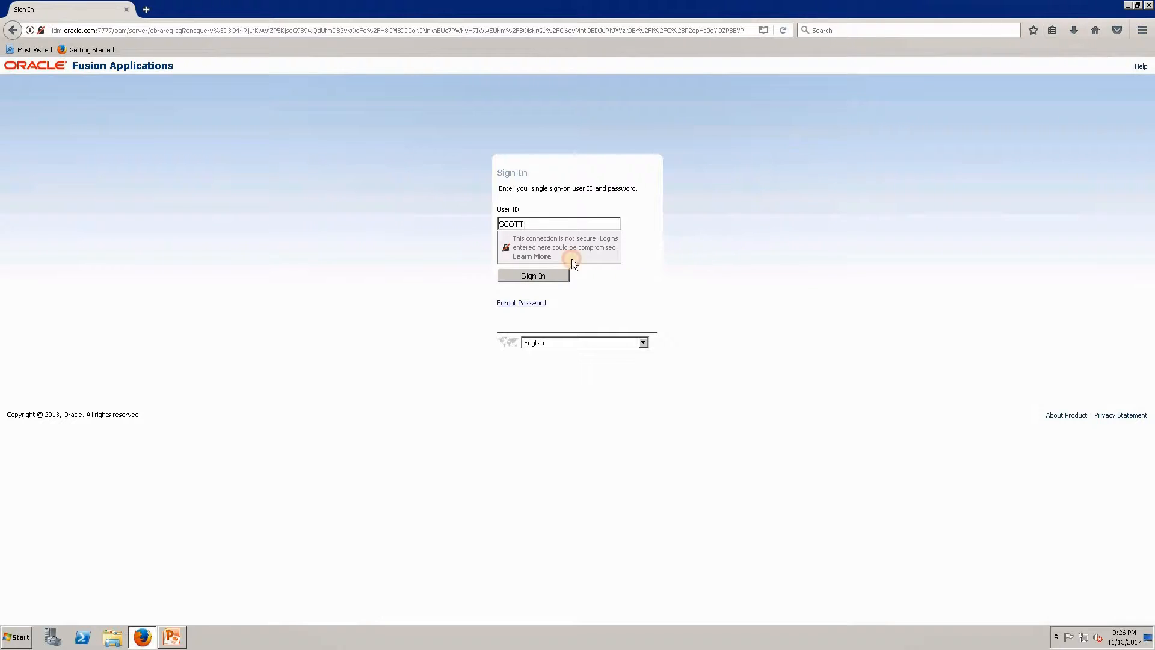
{"action": "left_click", "coordinate": [556, 246]}
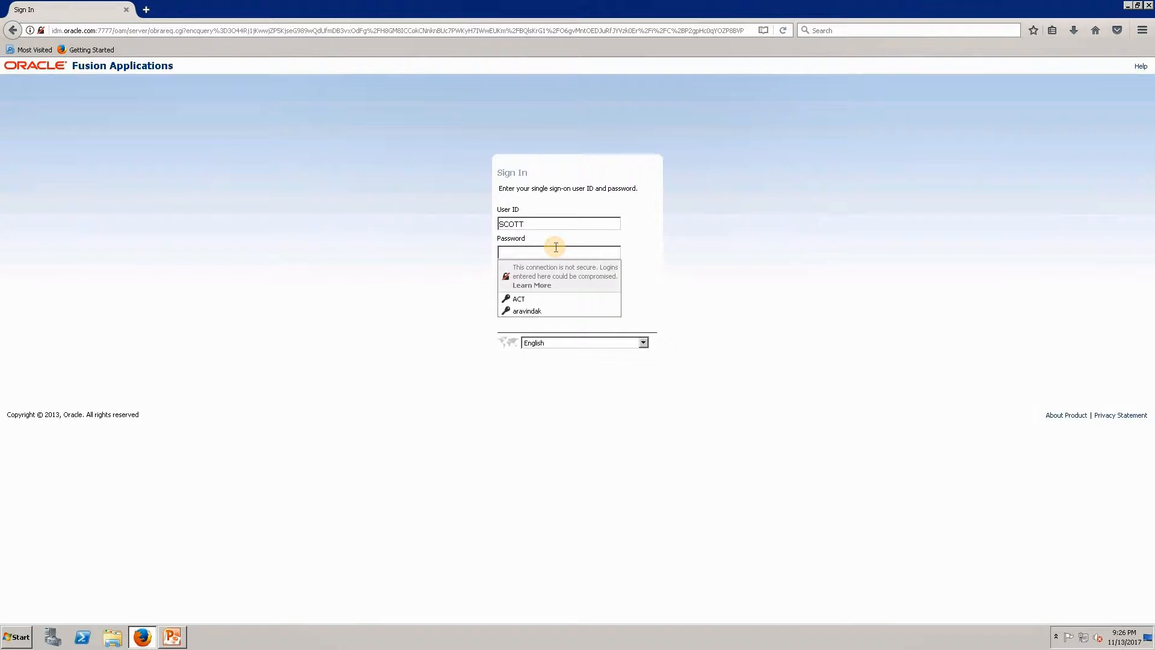
{"action": "type", "text": "********"}
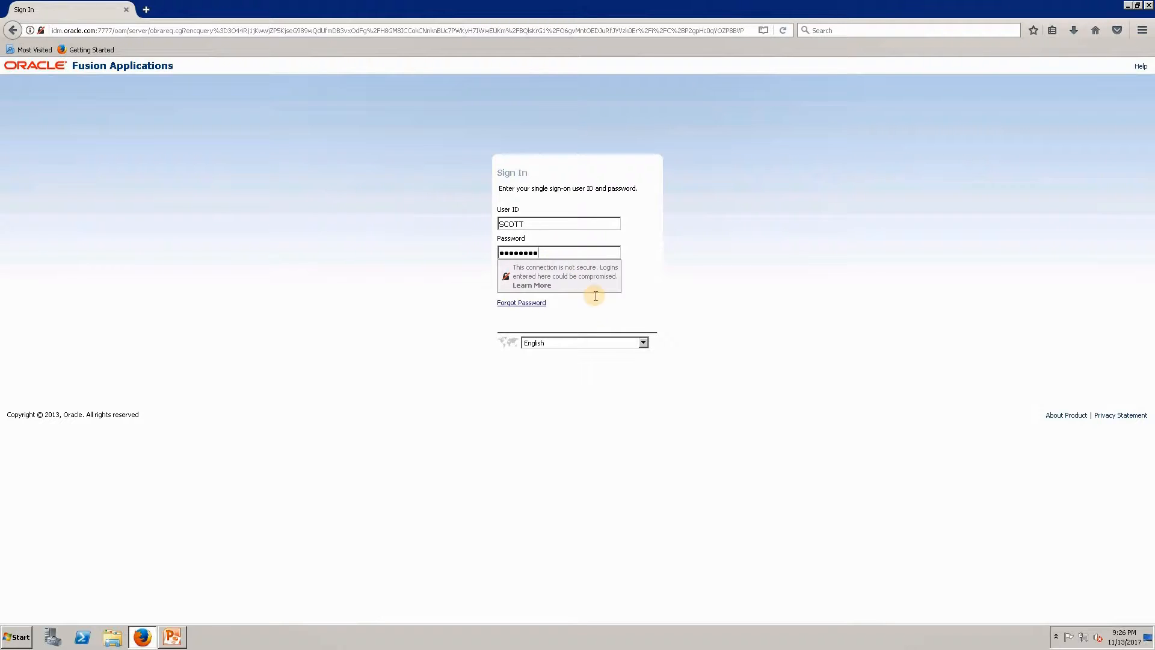
{"action": "left_click", "coordinate": [604, 315]}
{"action": "left_click", "coordinate": [532, 278]}
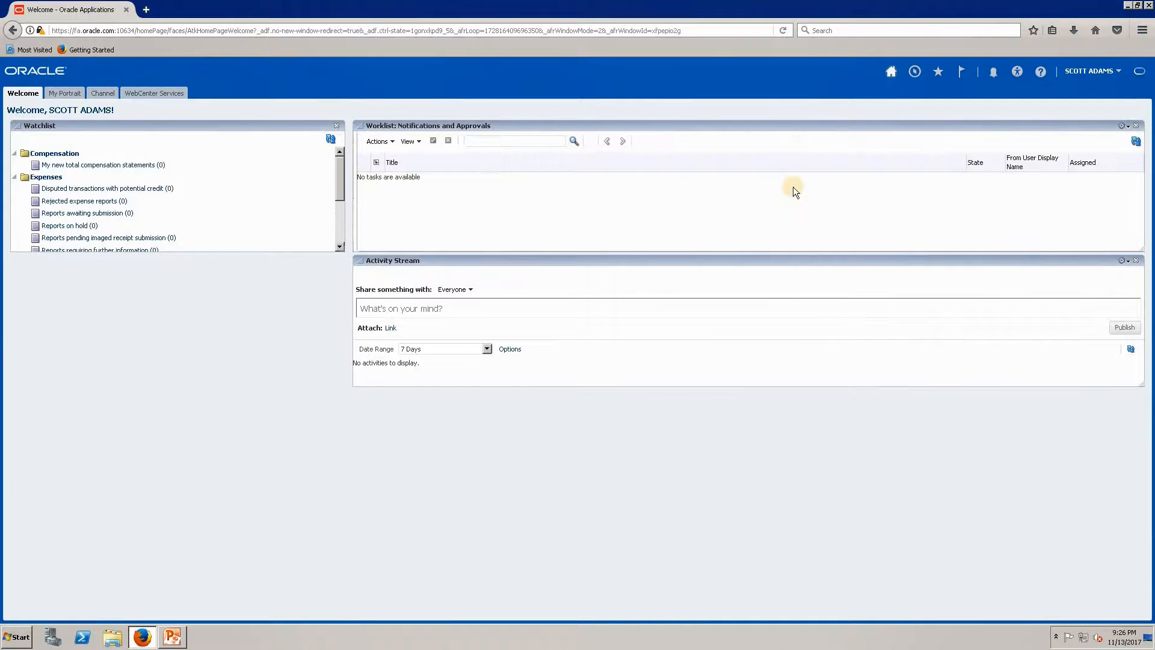
Step: Go to Setup and Maintenance and open AMEX_Implementation Project from the implementation projects
{"action": "left_click", "coordinate": [914, 72]}
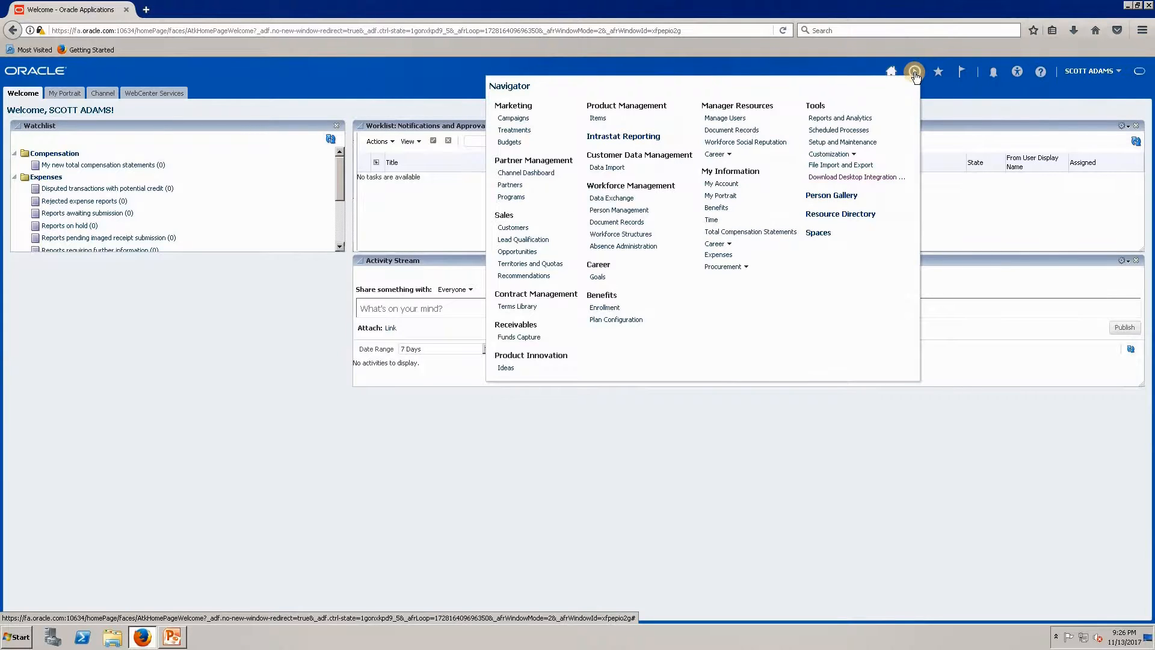
{"action": "left_click", "coordinate": [864, 143]}
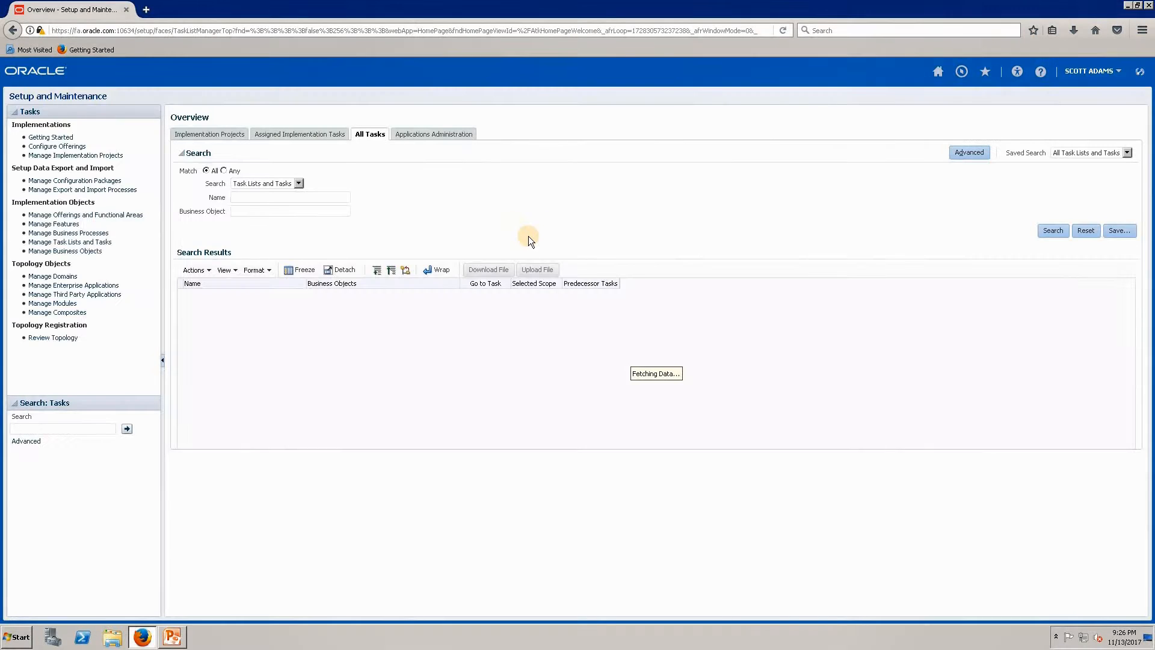
{"action": "left_click", "coordinate": [214, 135]}
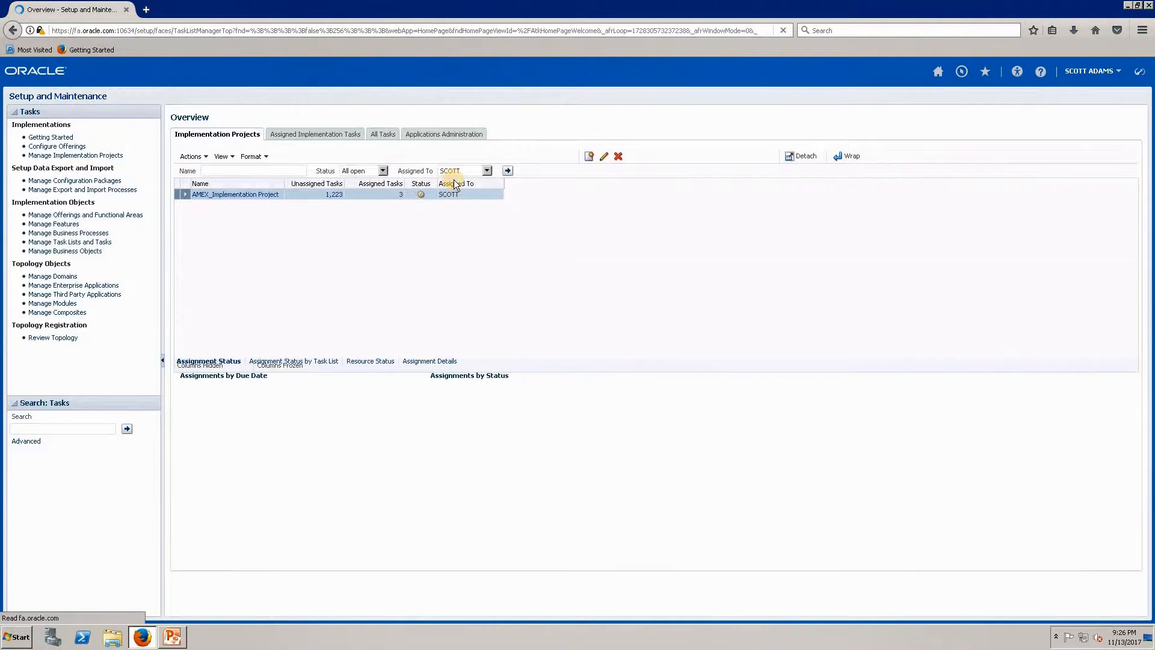
{"action": "left_click", "coordinate": [234, 195]}
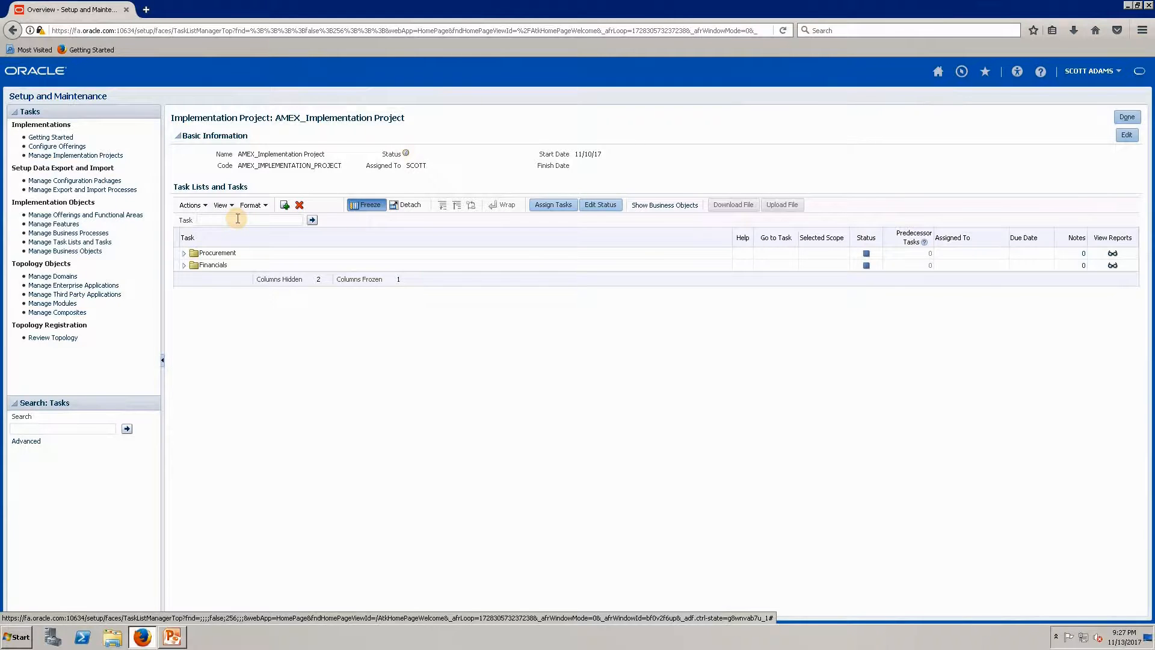
Step: Search the project's tasks for %Calendar% and open the Manage Accounting Calendars task under Define Calendars
{"action": "type", "text": "%Calendar%"}
{"action": "left_click", "coordinate": [312, 221]}
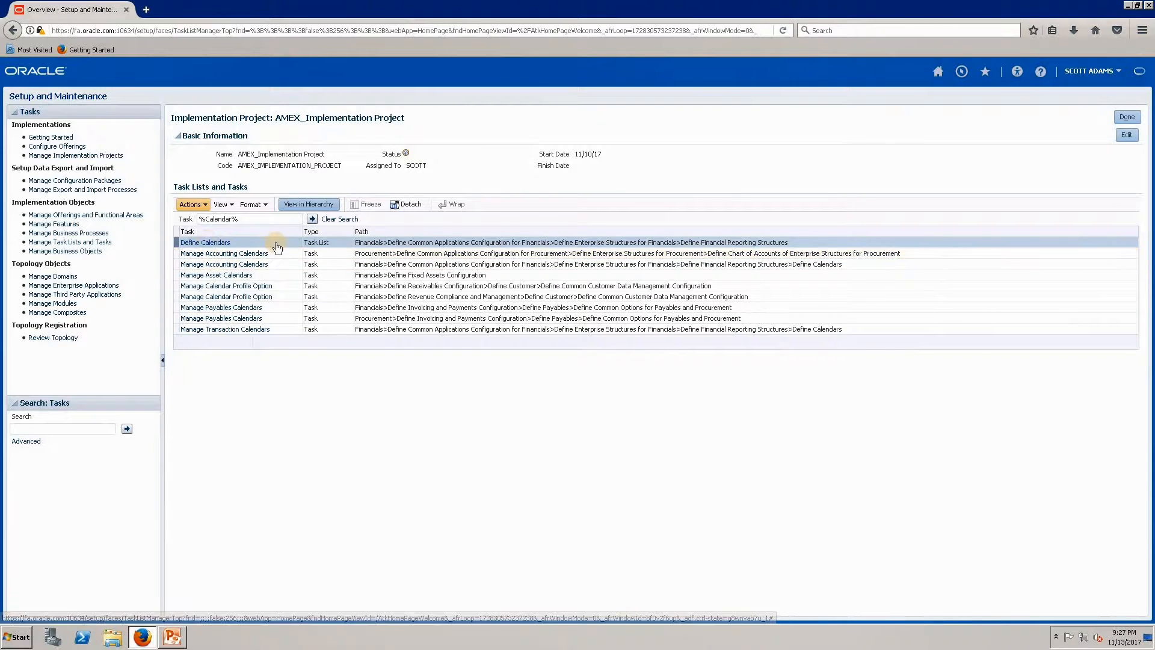
{"action": "left_click", "coordinate": [205, 244]}
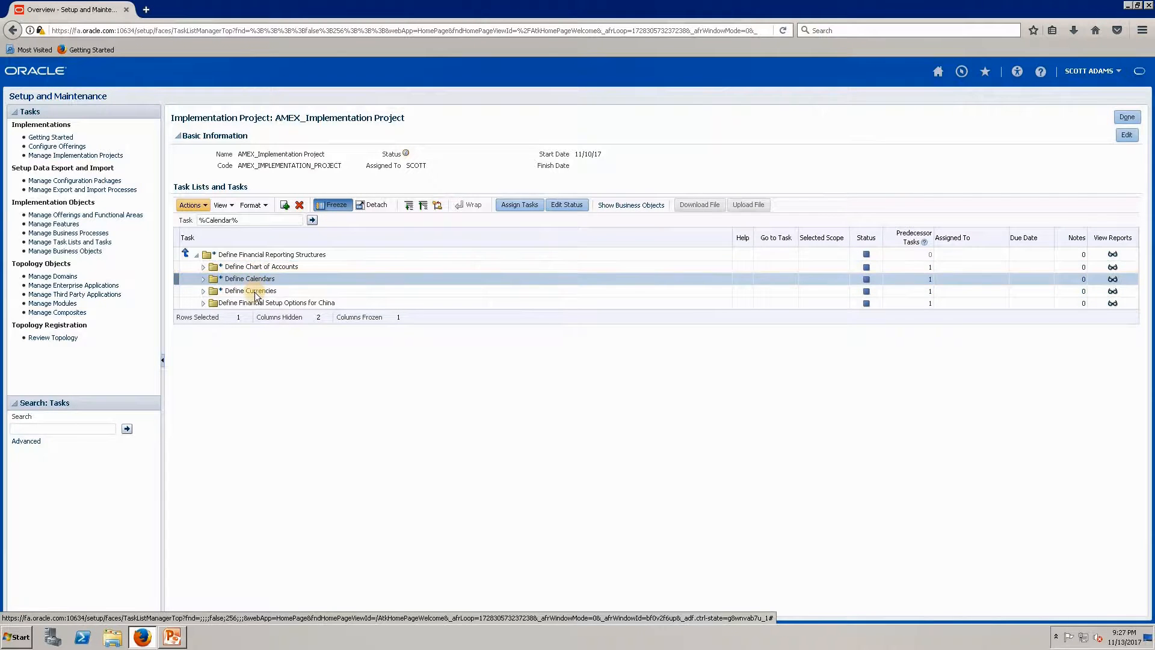
{"action": "left_click", "coordinate": [203, 279]}
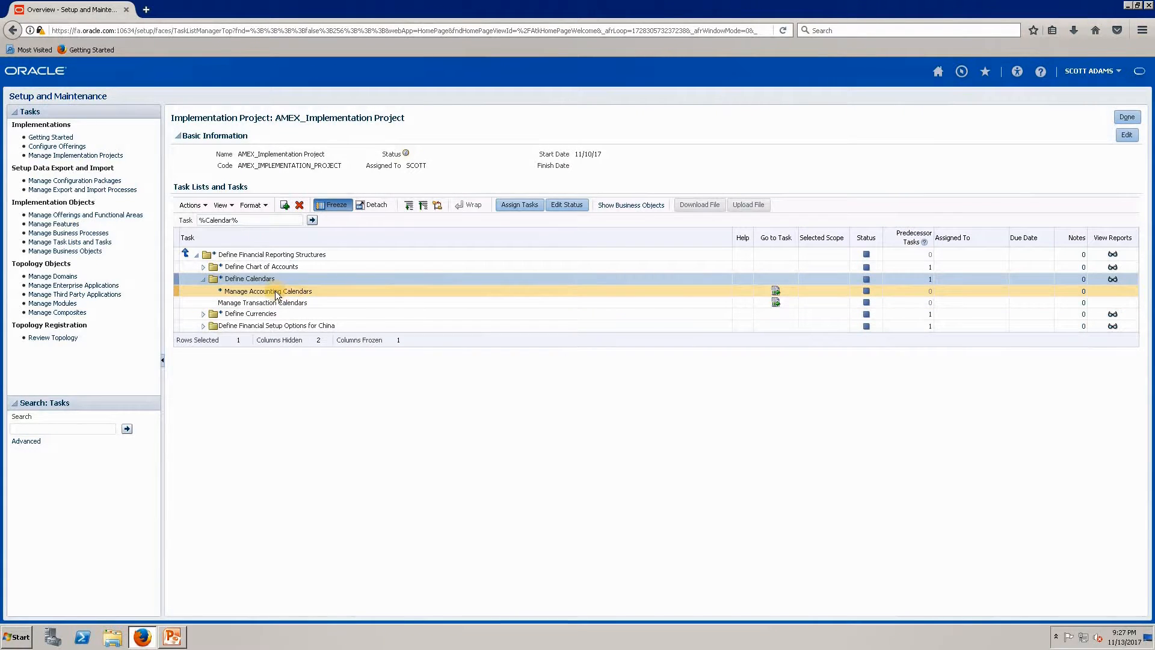
{"action": "left_click", "coordinate": [775, 291]}
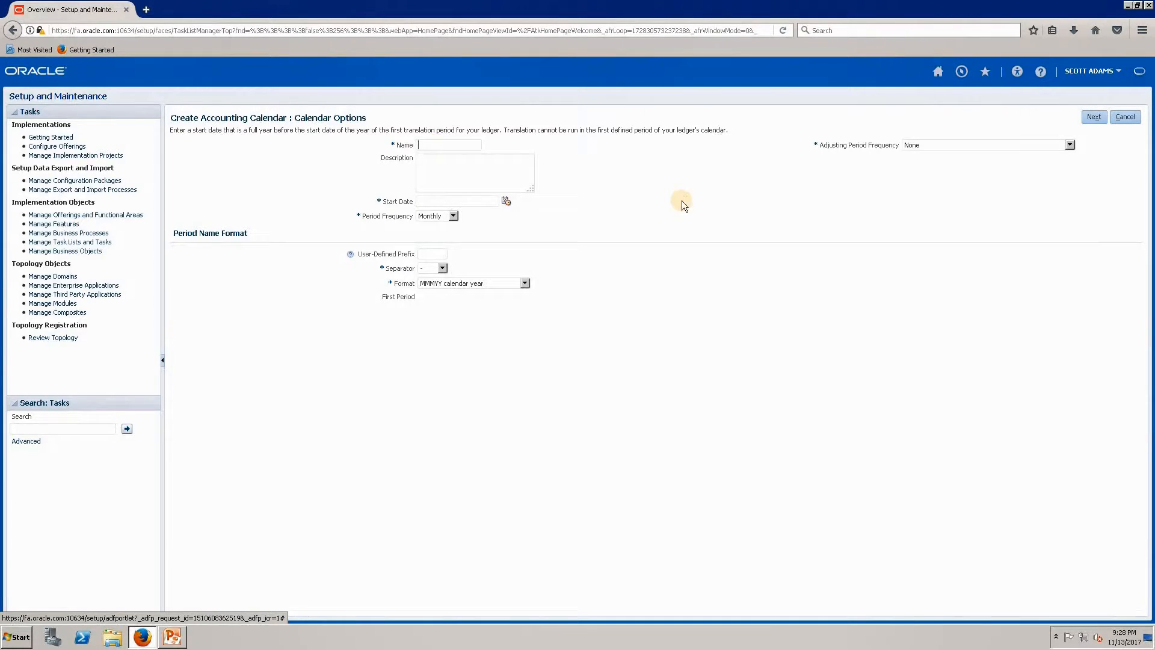
Step: Name the new accounting calendar AMEX_Calendar and describe it as AMEX Fiscal Calendar
{"action": "type", "text": "AMEX_Calendar"}
{"action": "left_click", "coordinate": [494, 174]}
{"action": "type", "text": "AMEX Fisca"}
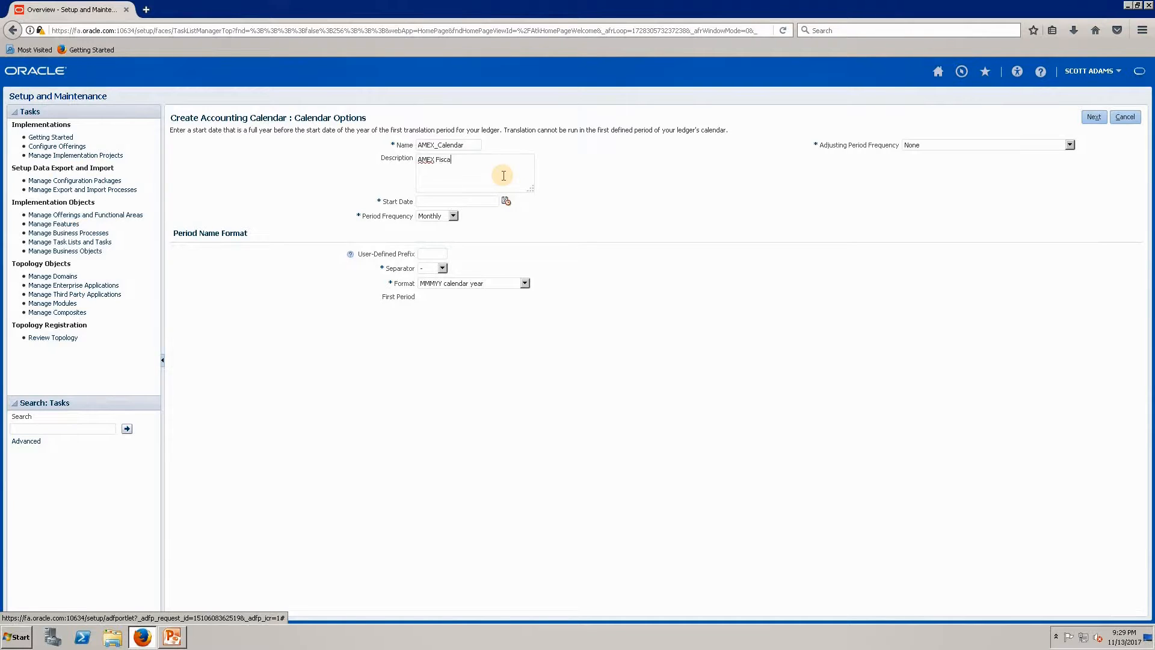
{"action": "type", "text": "l Calendar"}
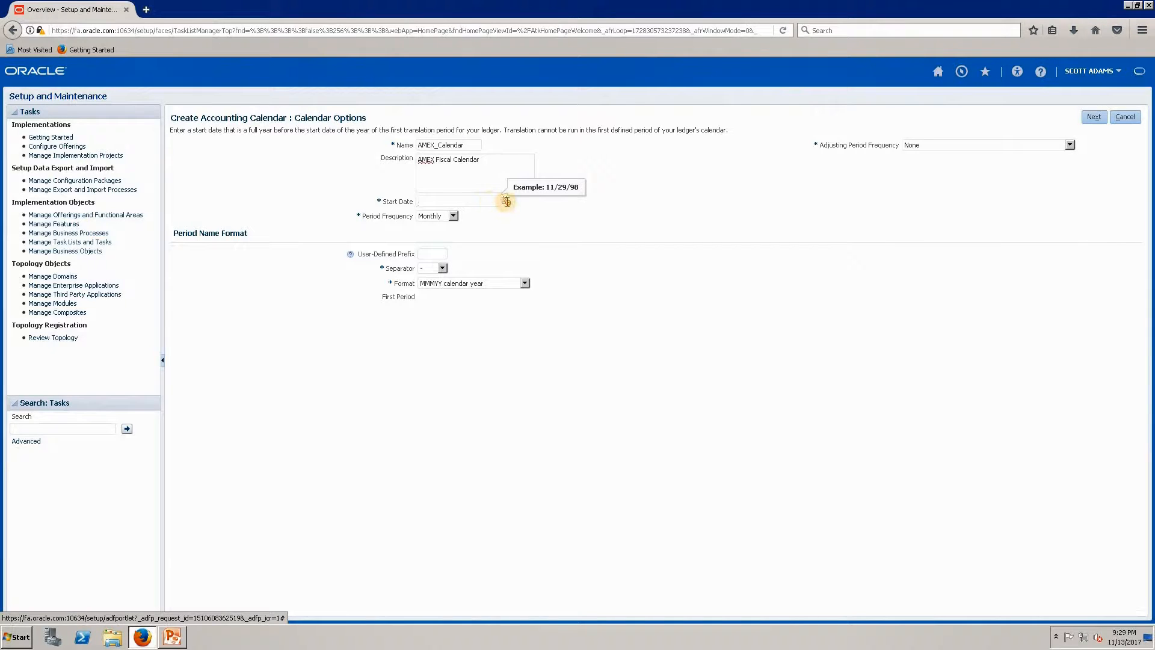
Step: Set the calendar's start date to 1/1/17 and keep the period frequency at Monthly
{"action": "left_click", "coordinate": [505, 202]}
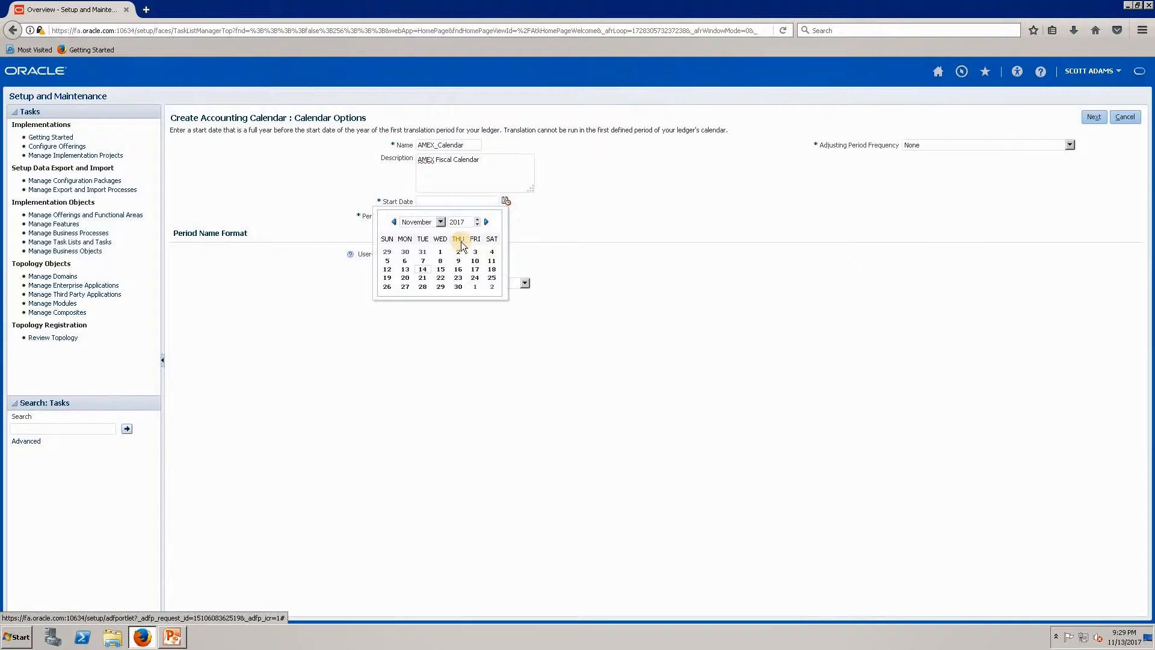
{"action": "left_click", "coordinate": [441, 223]}
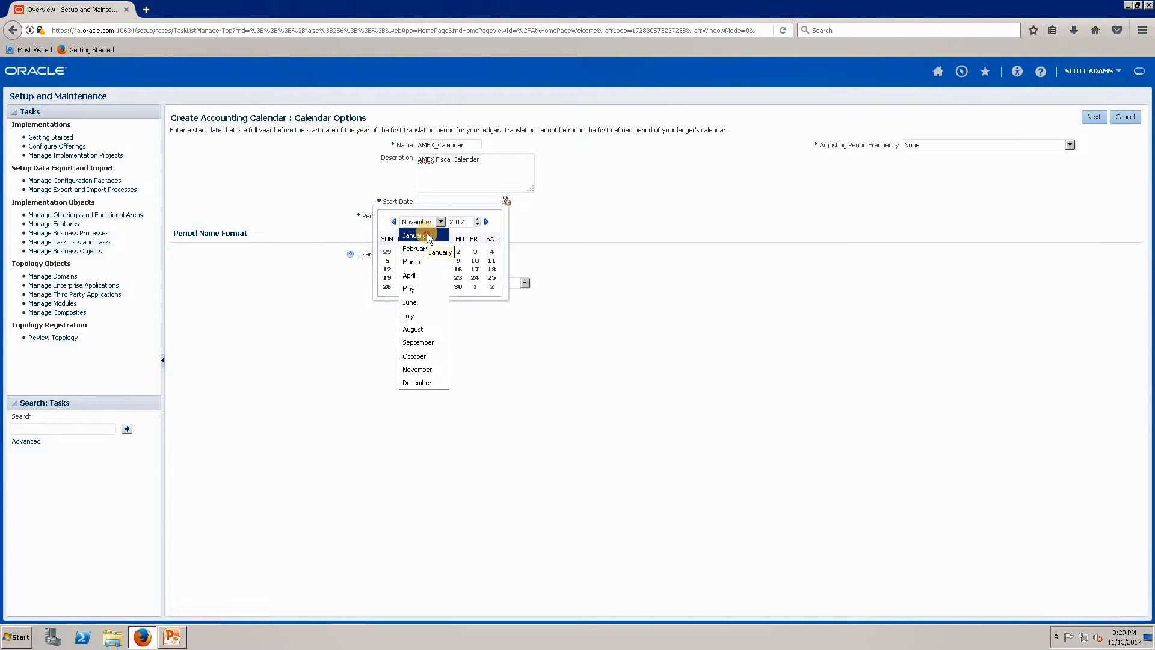
{"action": "left_click", "coordinate": [427, 235]}
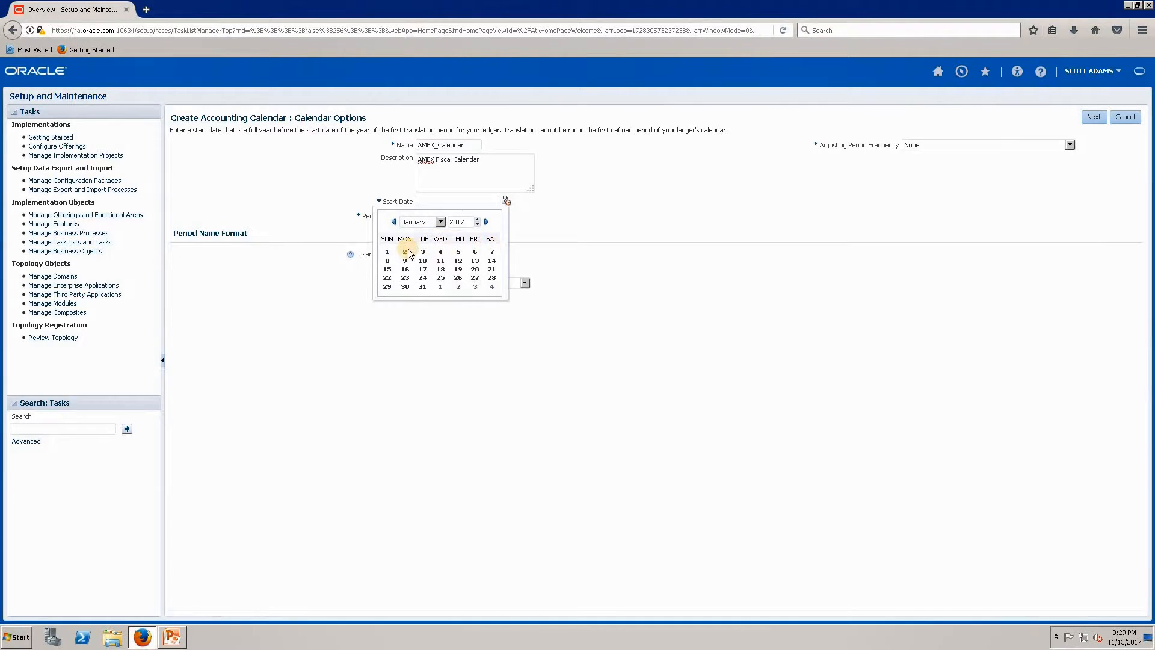
{"action": "left_click", "coordinate": [386, 253]}
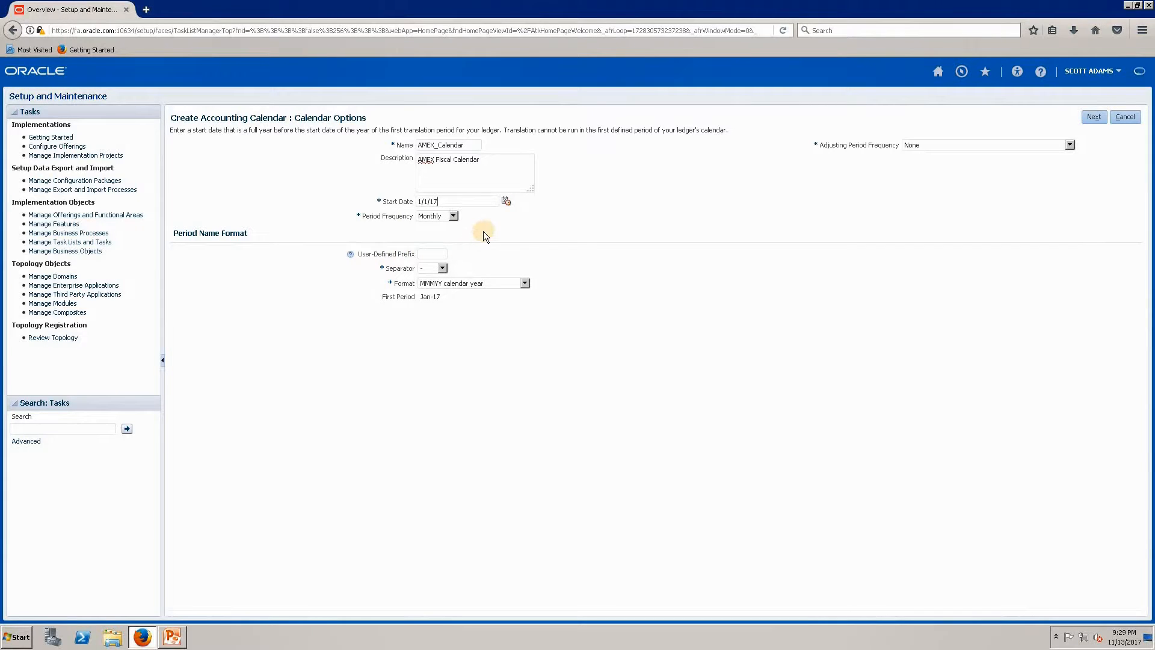
{"action": "left_click", "coordinate": [452, 216]}
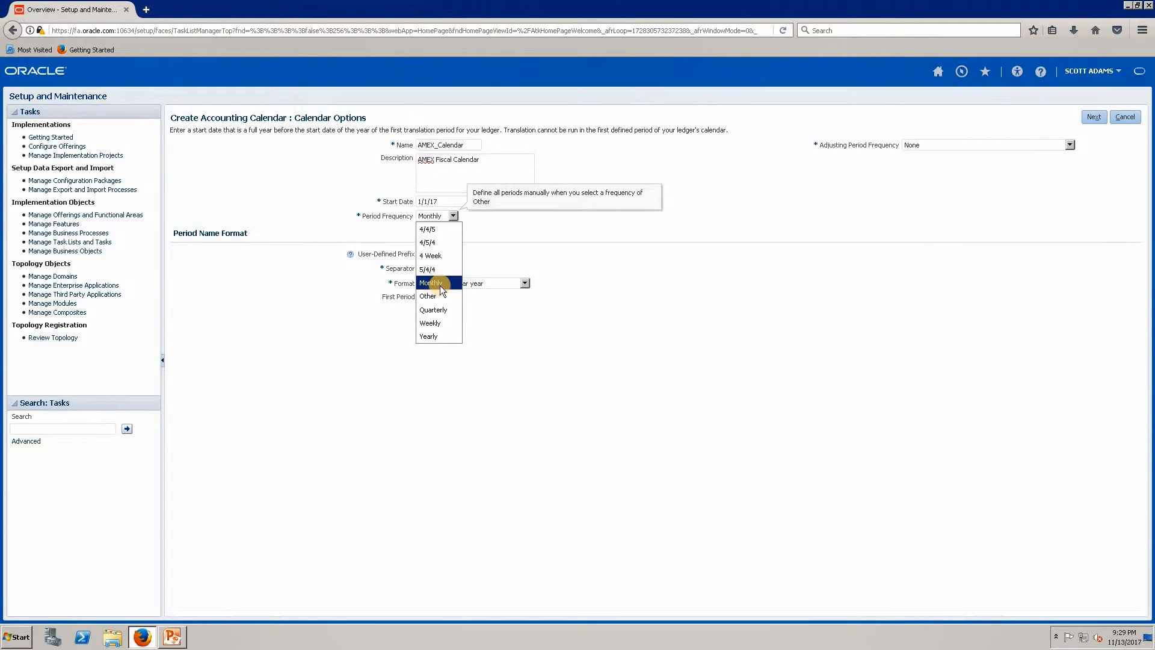
{"action": "left_click", "coordinate": [515, 233]}
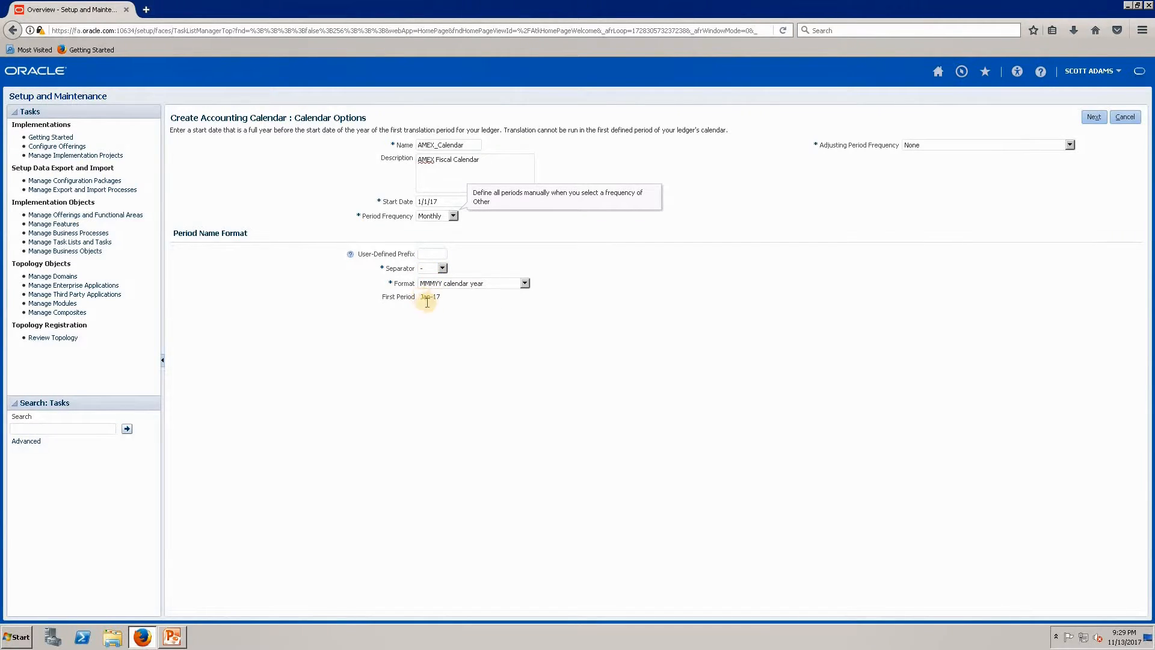
Step: Try a slash separator and the MMYY calendar year format for period names, restoring the hyphen and MMMYY calendar year
{"action": "left_click", "coordinate": [442, 269]}
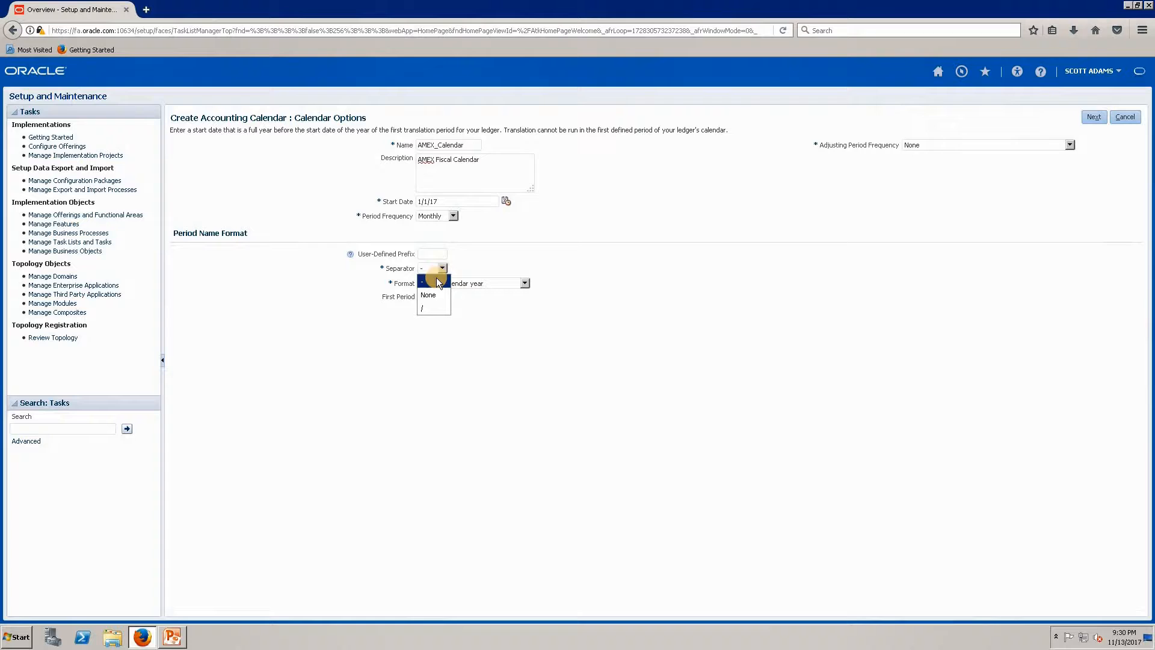
{"action": "left_click", "coordinate": [428, 308]}
{"action": "left_click", "coordinate": [442, 269]}
{"action": "left_click", "coordinate": [524, 284]}
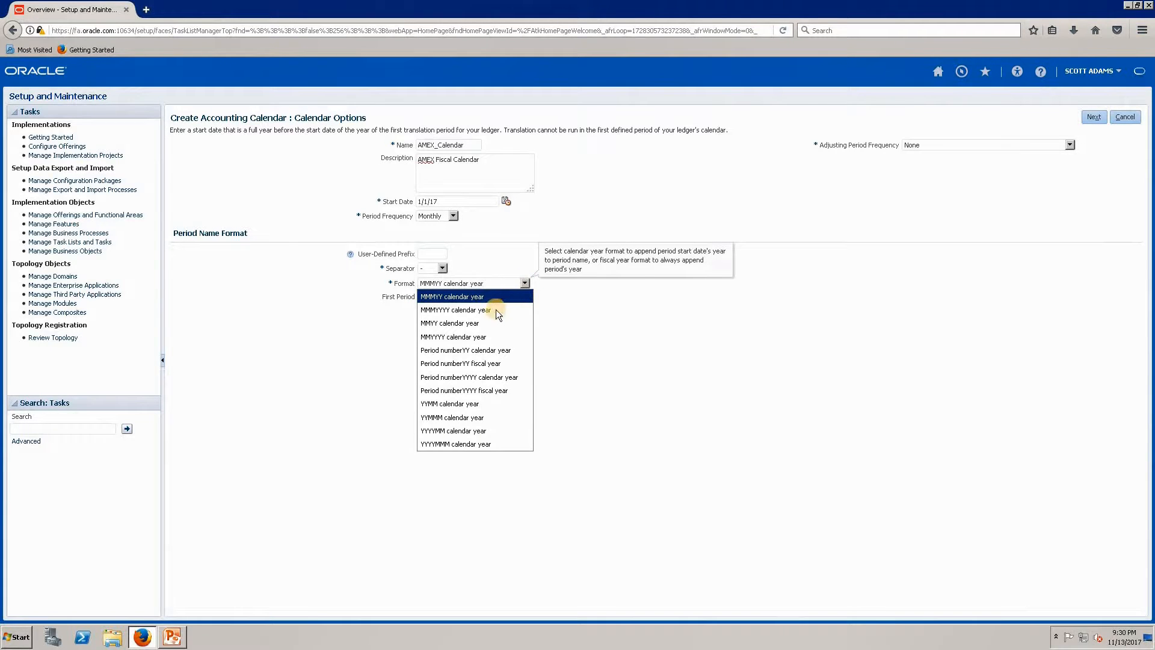
{"action": "left_click", "coordinate": [481, 326]}
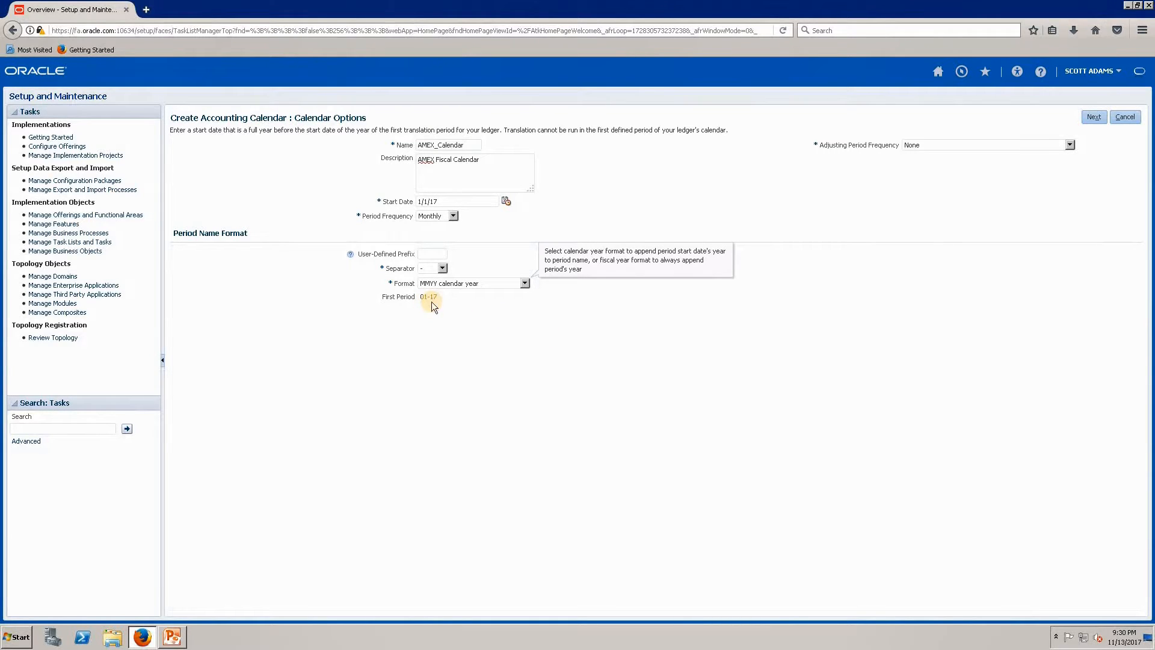
{"action": "left_click", "coordinate": [525, 284]}
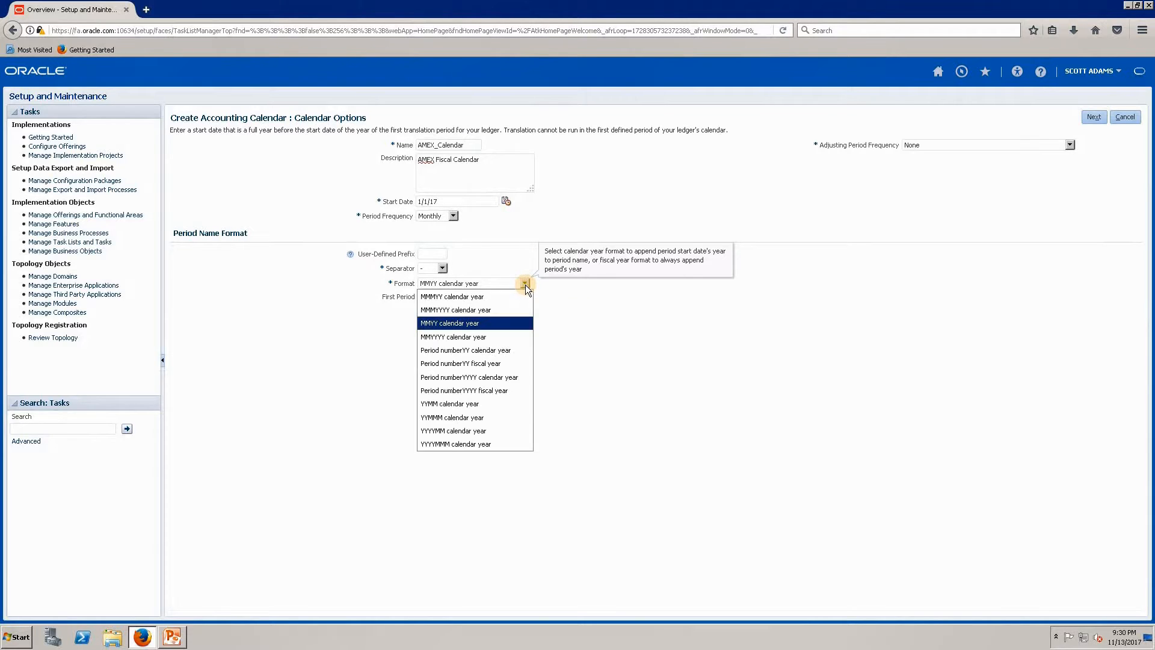
{"action": "left_click", "coordinate": [467, 297]}
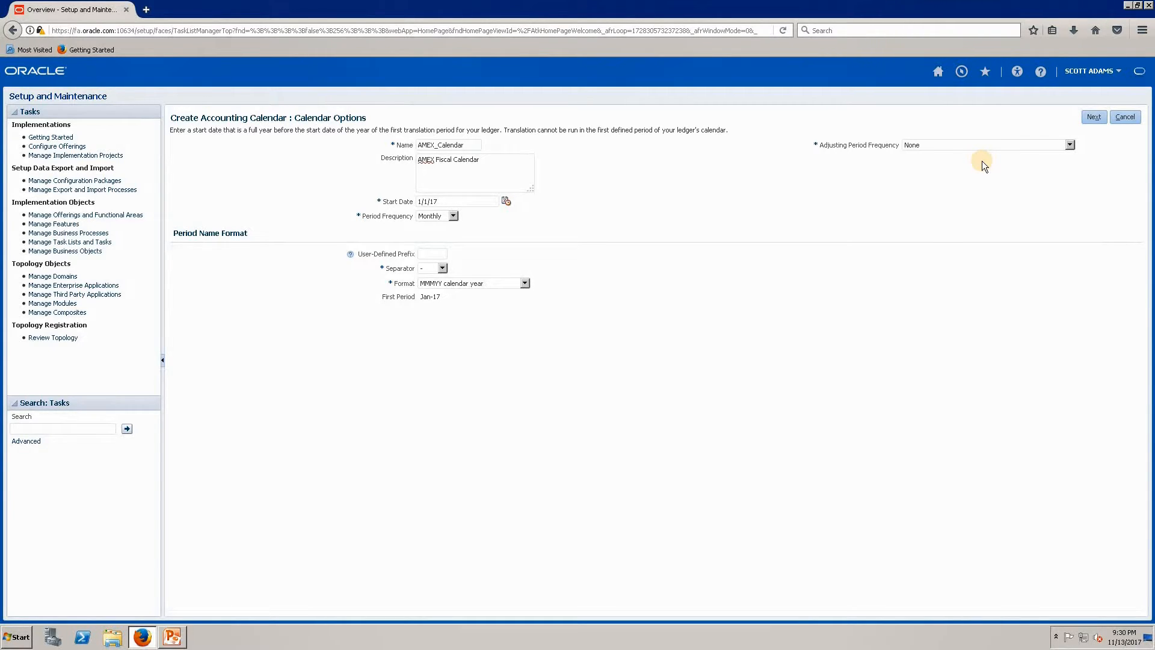
Step: Set the adjusting period frequency to Once at year end and finish creating the calendar, returning to the implementation project
{"action": "left_click", "coordinate": [1069, 146]}
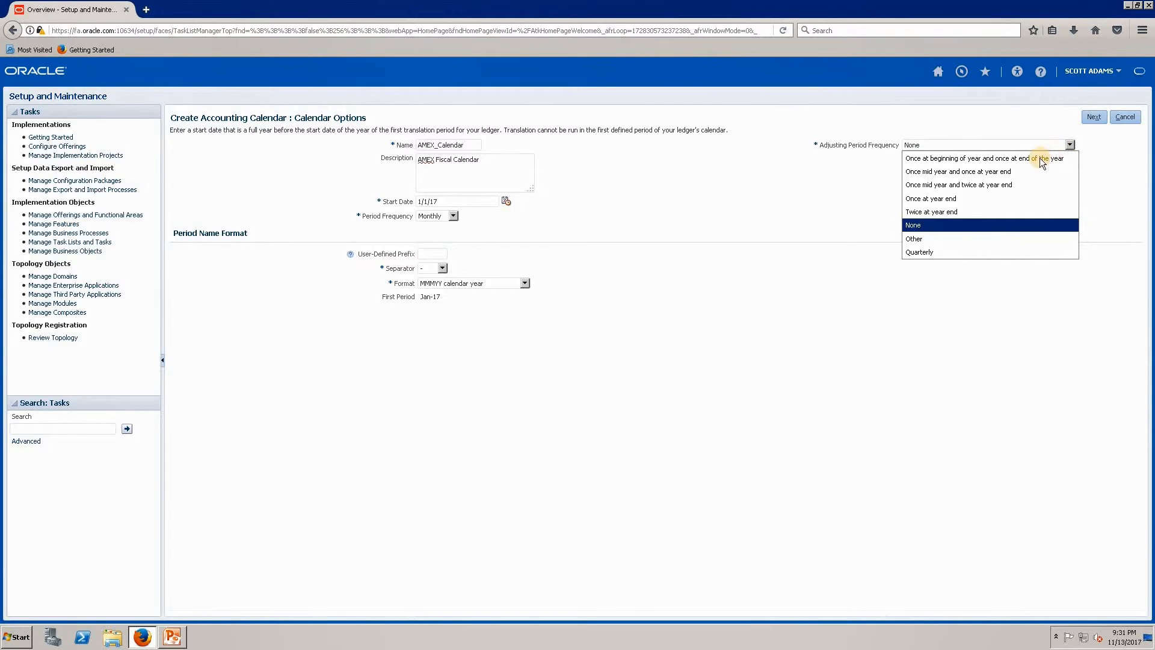
{"action": "left_click", "coordinate": [967, 197]}
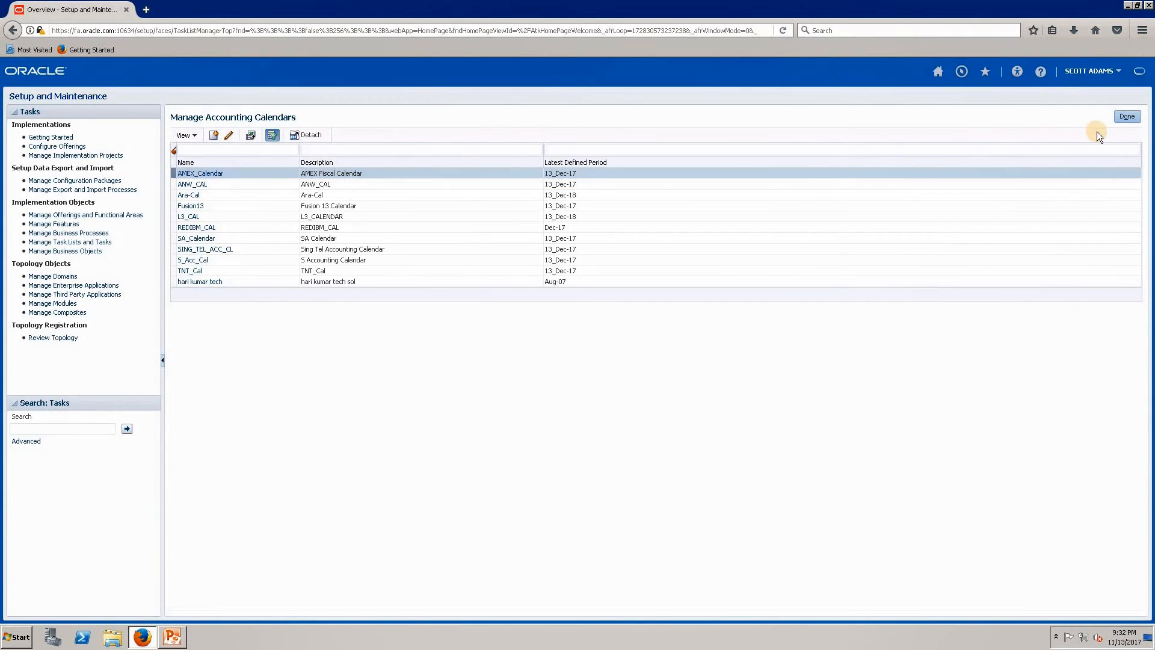
{"action": "left_click", "coordinate": [1126, 117]}
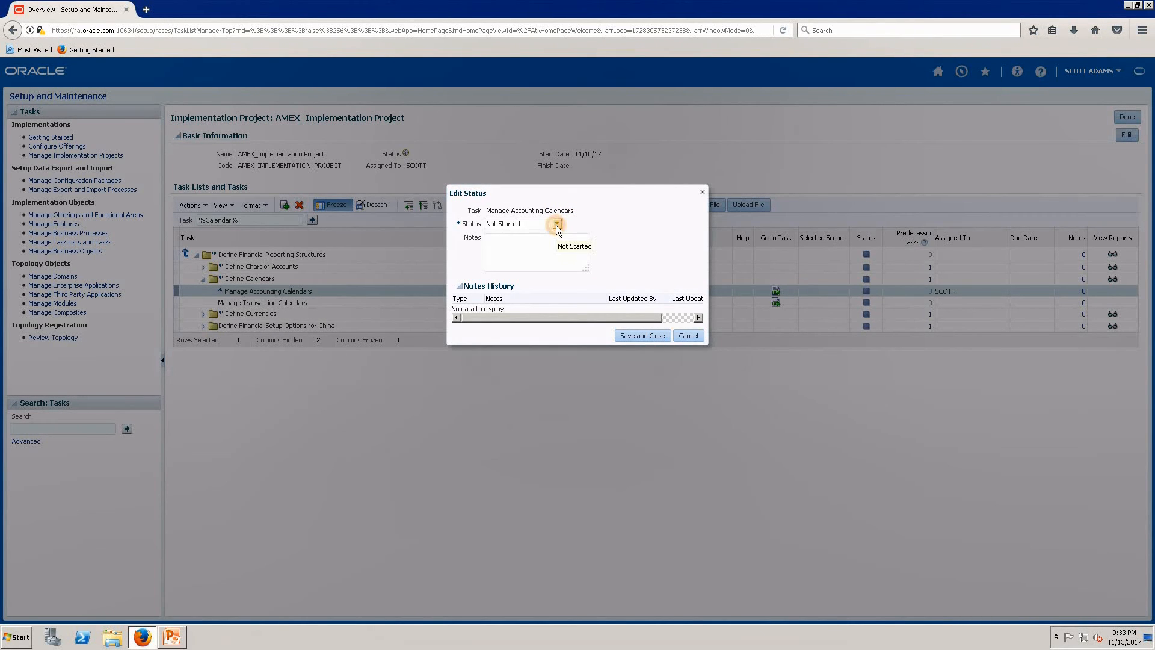
Step: Set the Manage Accounting Calendars task's status to Completed, save it and finish with the implementation project
{"action": "left_click", "coordinate": [556, 224]}
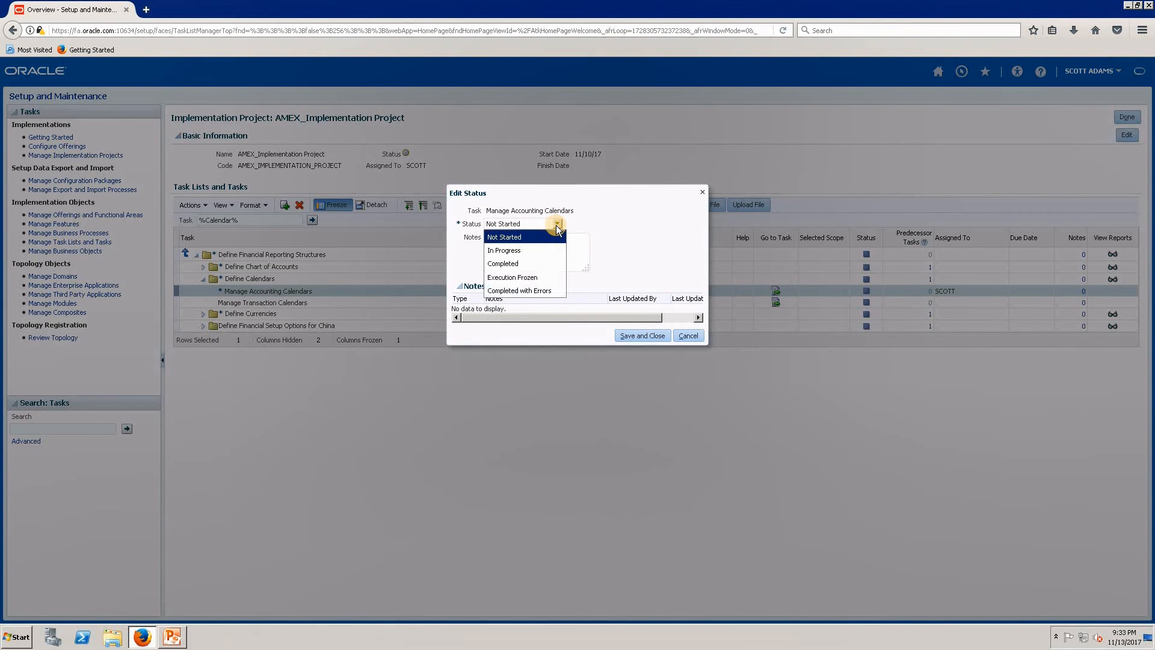
{"action": "left_click", "coordinate": [505, 265]}
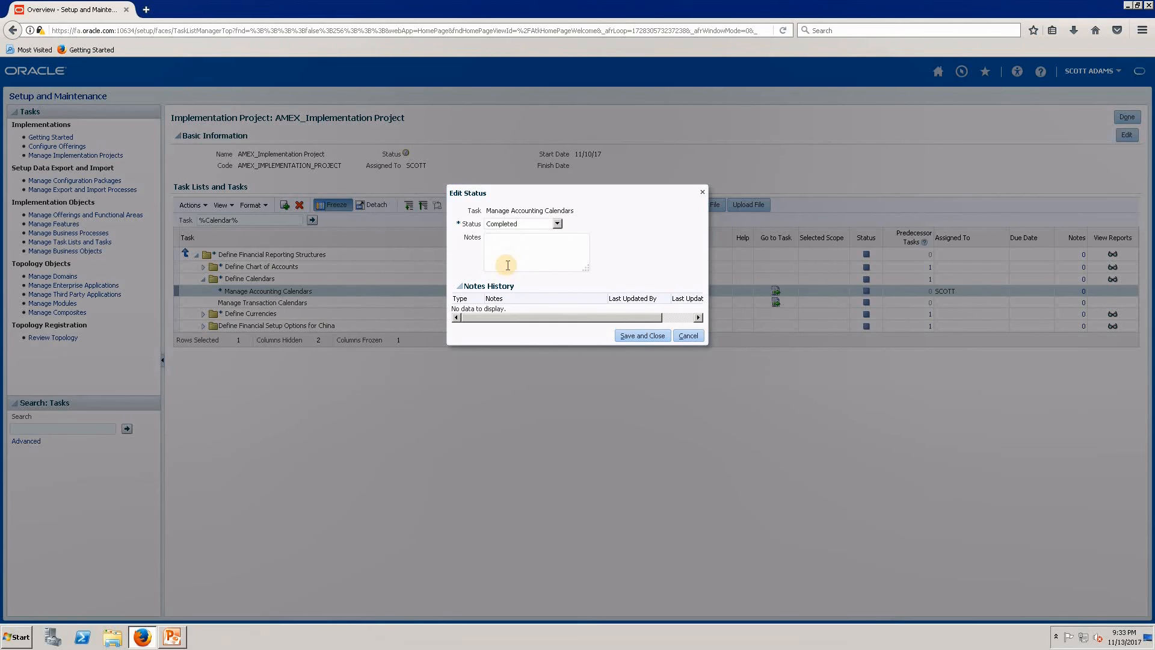
{"action": "left_click", "coordinate": [638, 338]}
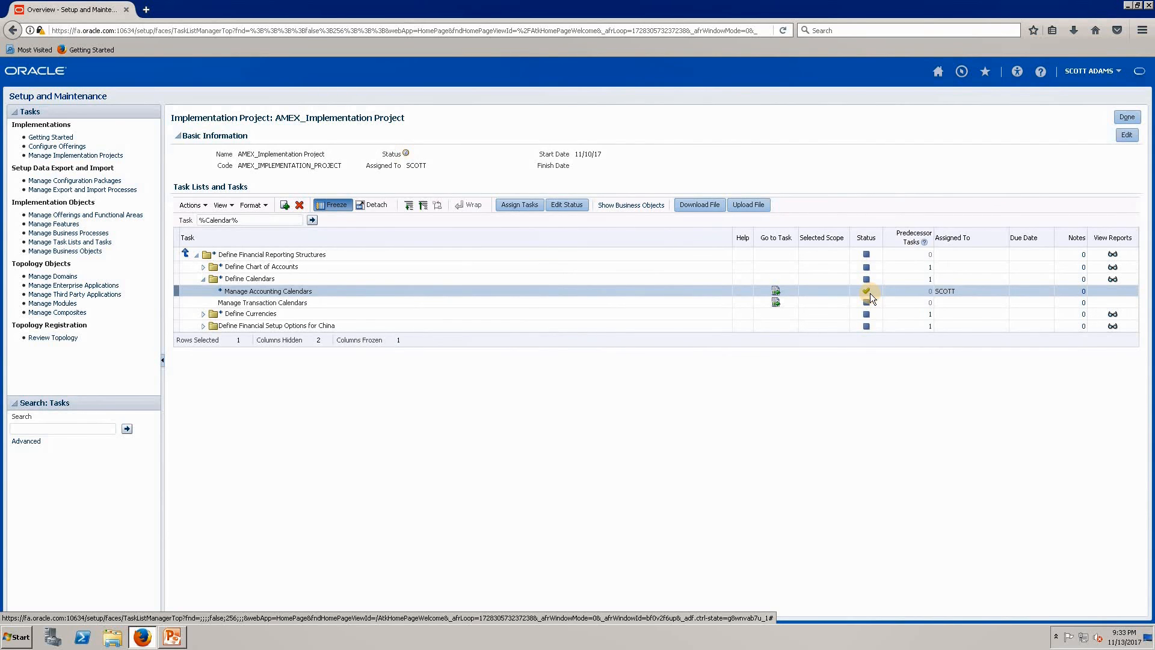
{"action": "left_click", "coordinate": [1126, 134]}
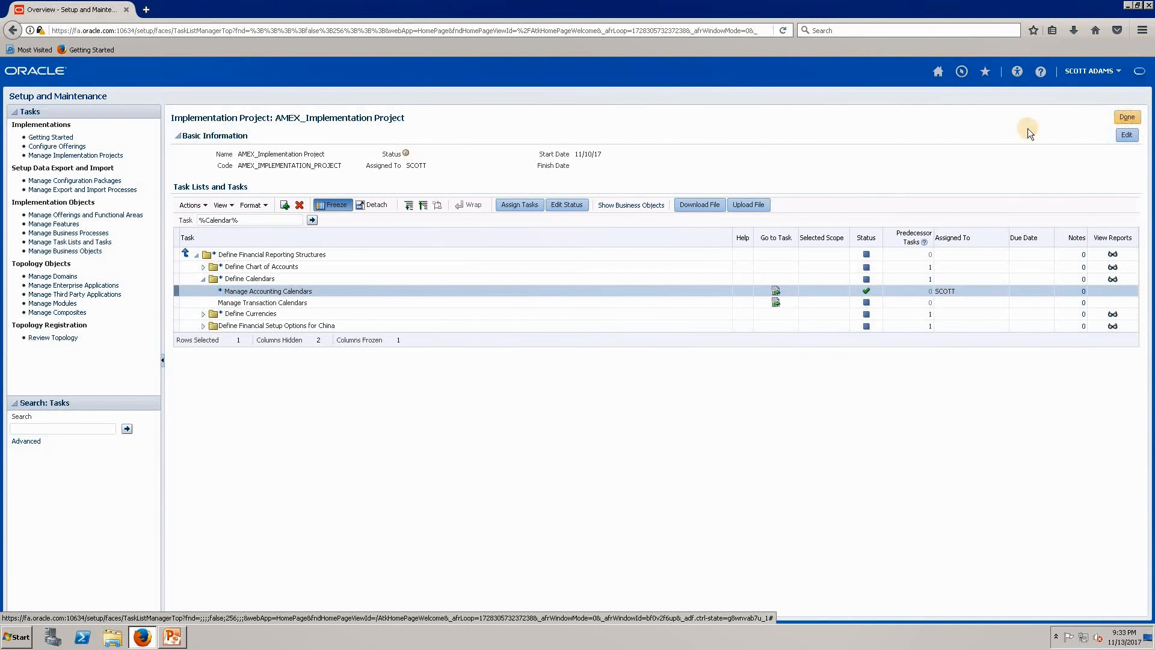